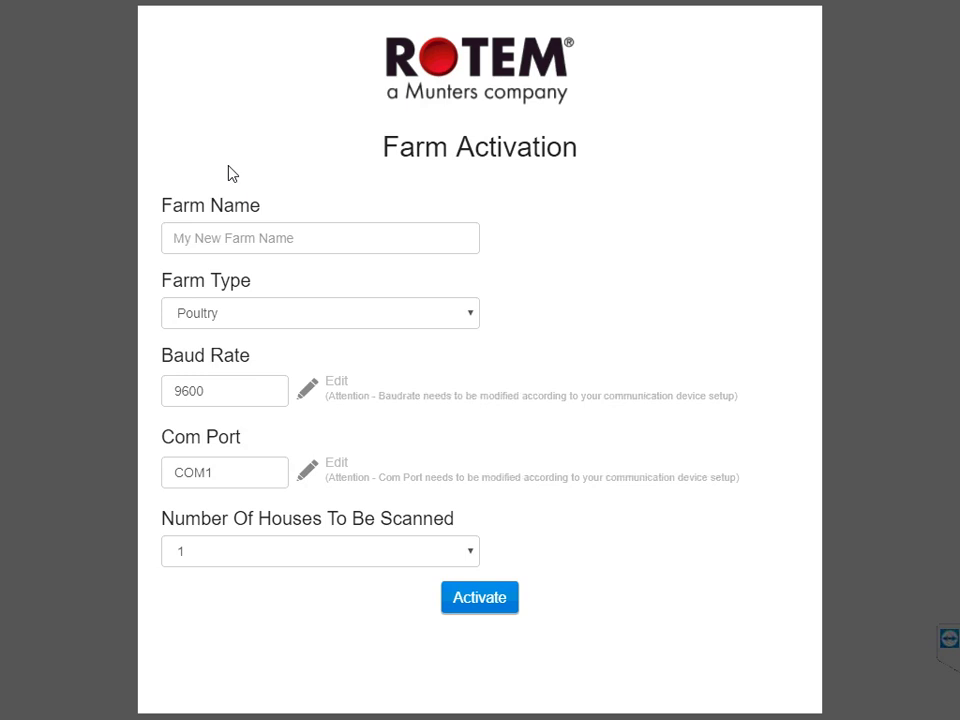
Name the farm Farm61 and keep Poultry as its farm type.
left_click(182, 242)
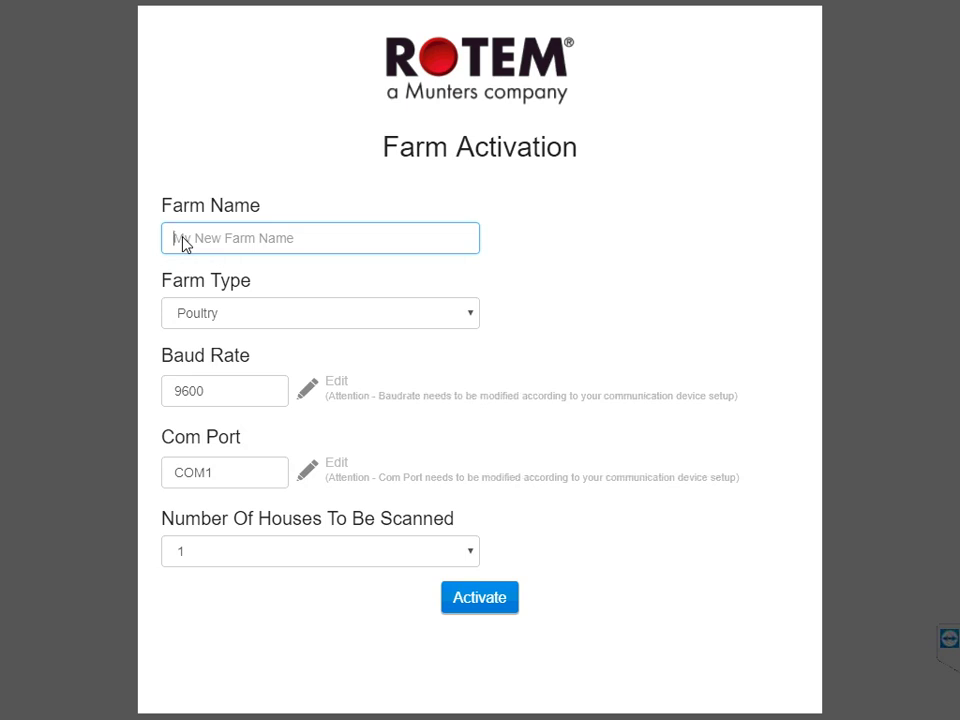
type("Farm61")
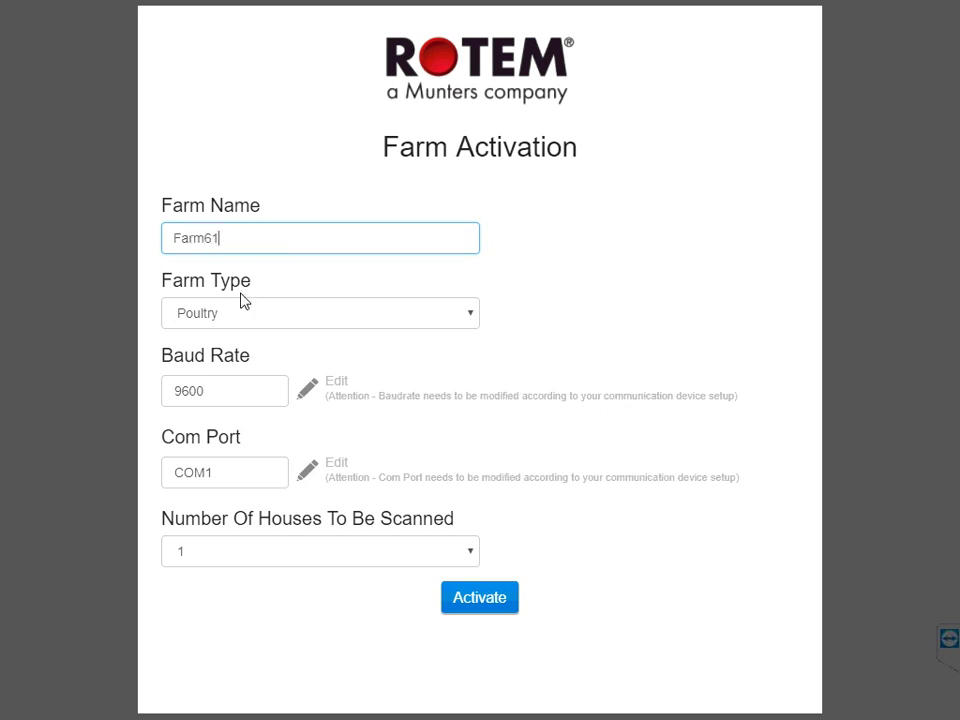
left_click(470, 315)
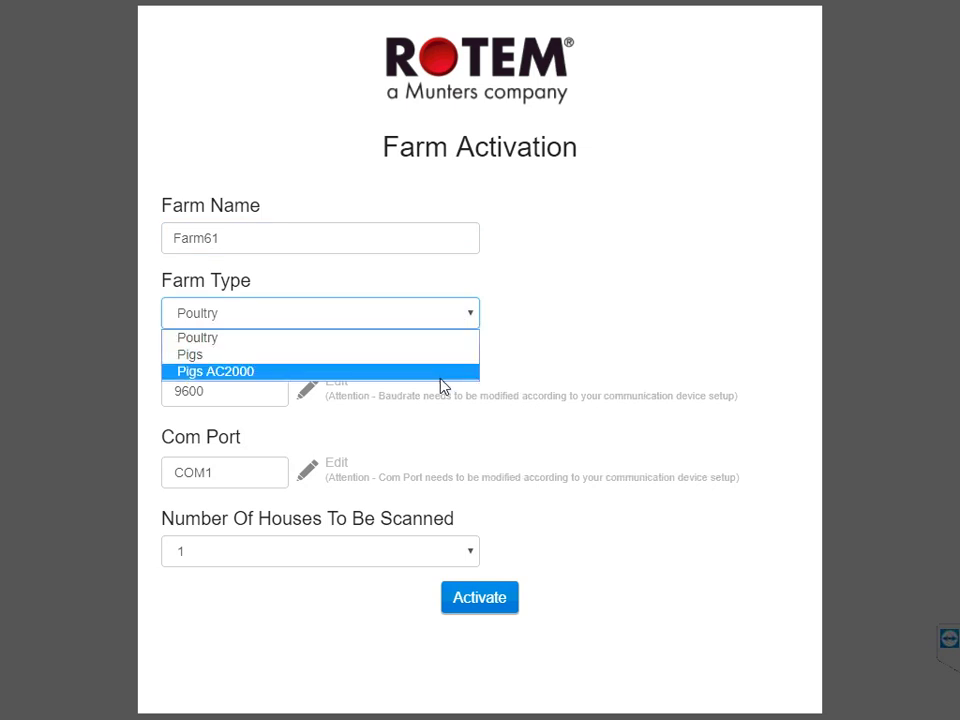
left_click(401, 339)
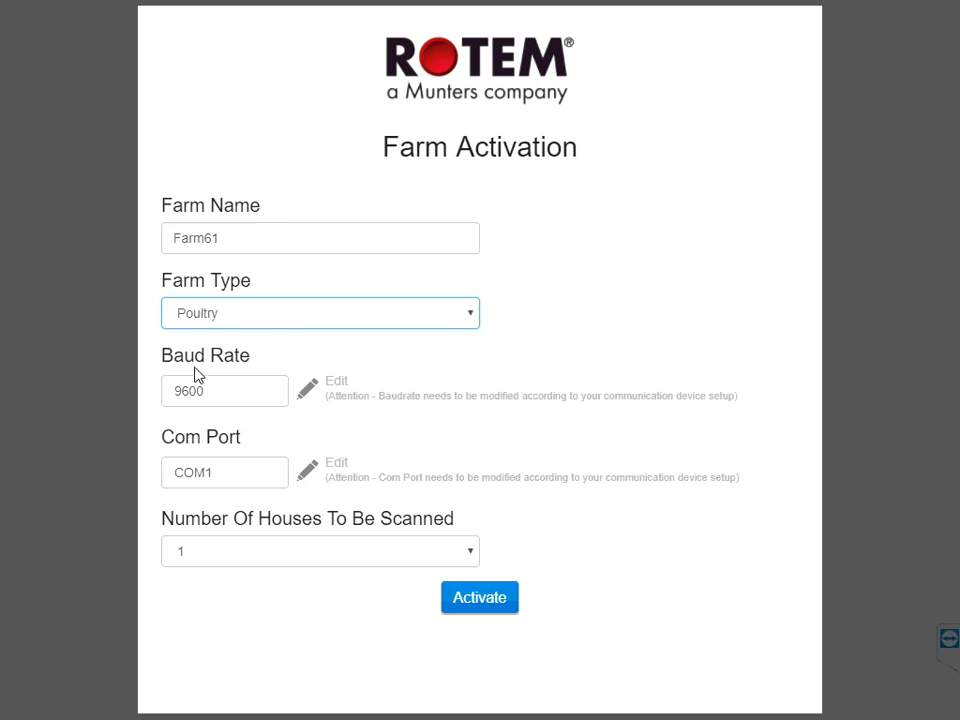
left_click(197, 414)
left_click(189, 446)
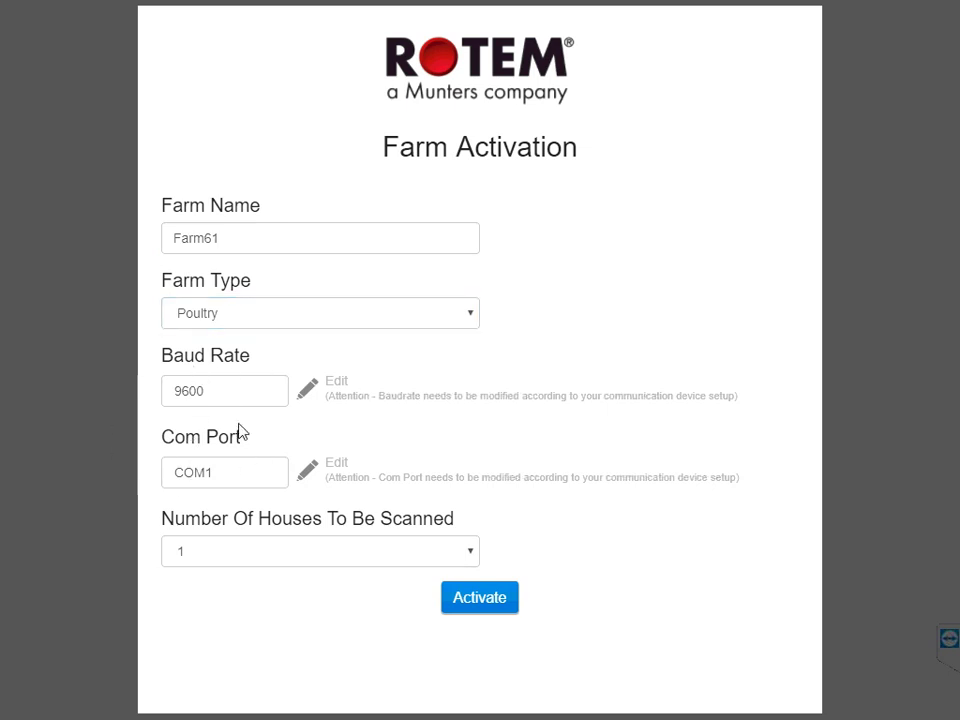
Keep baud rate 9600 and one house to scan, then activate Farm61.
left_click(307, 392)
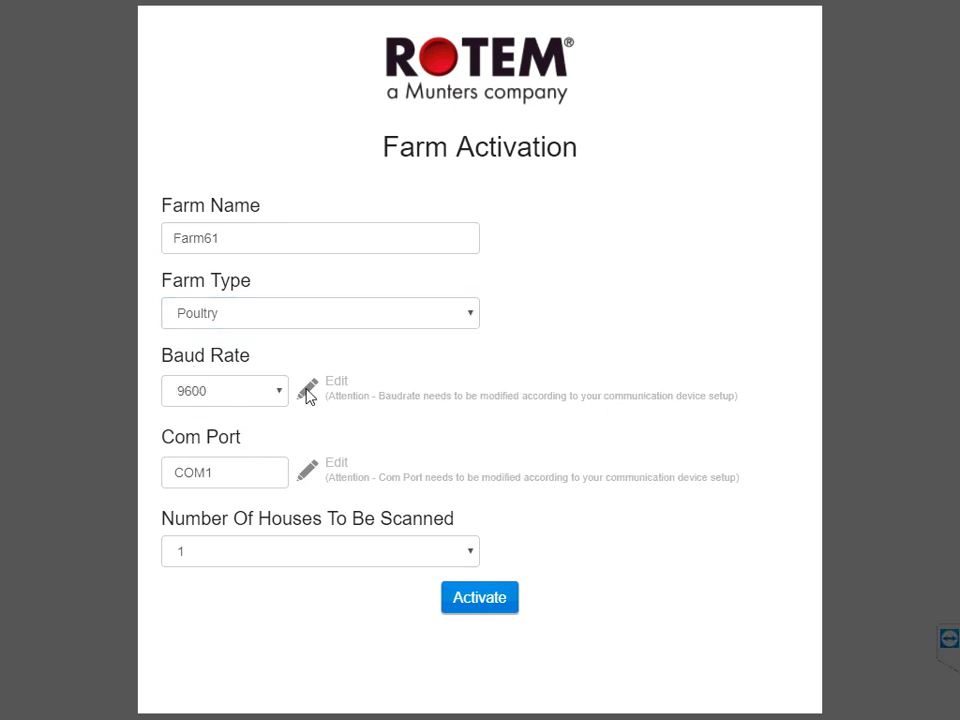
left_click(280, 397)
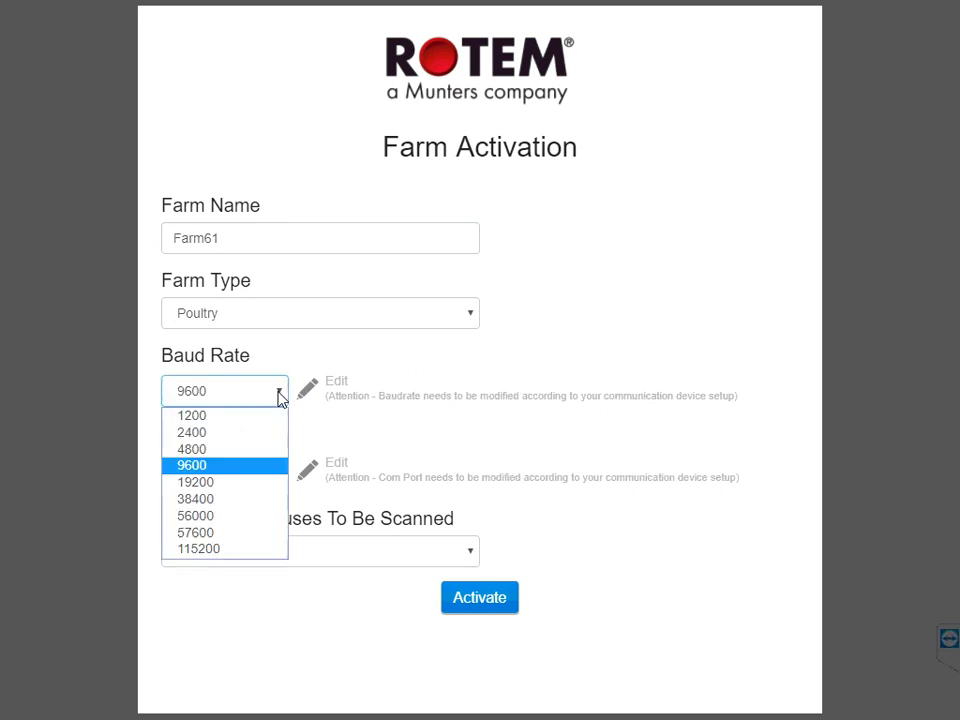
left_click(280, 397)
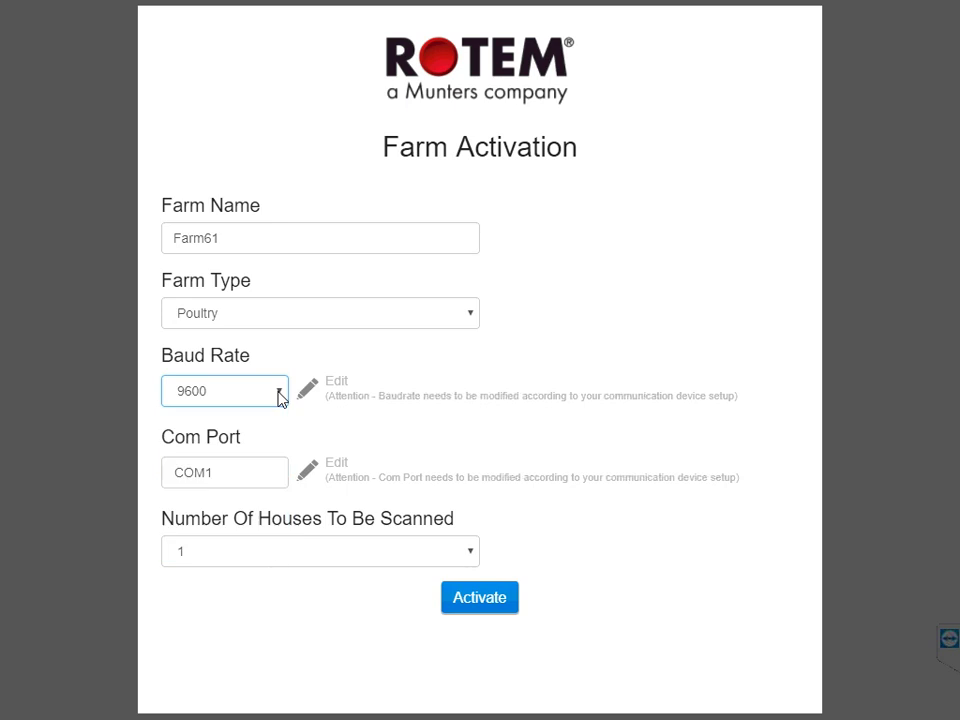
left_click(307, 389)
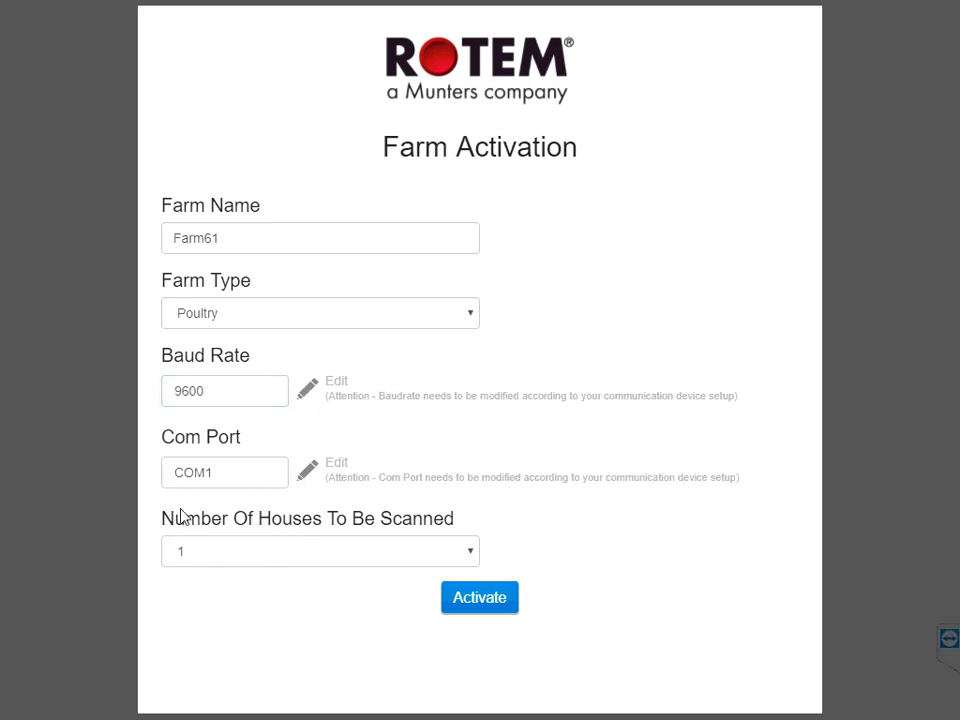
left_click(474, 557)
left_click(474, 557)
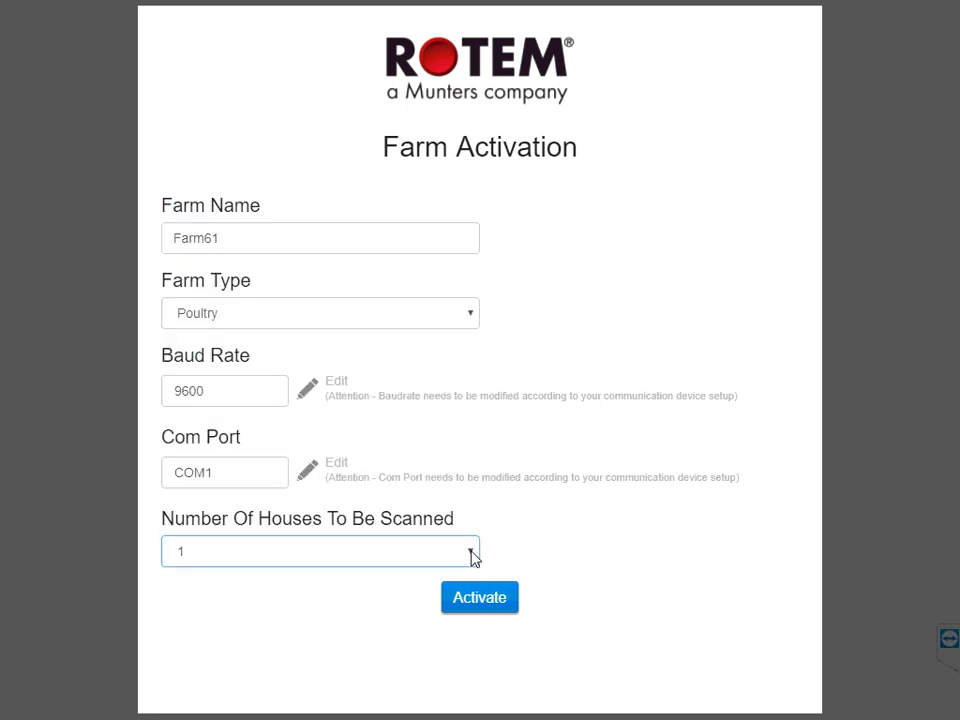
left_click(485, 606)
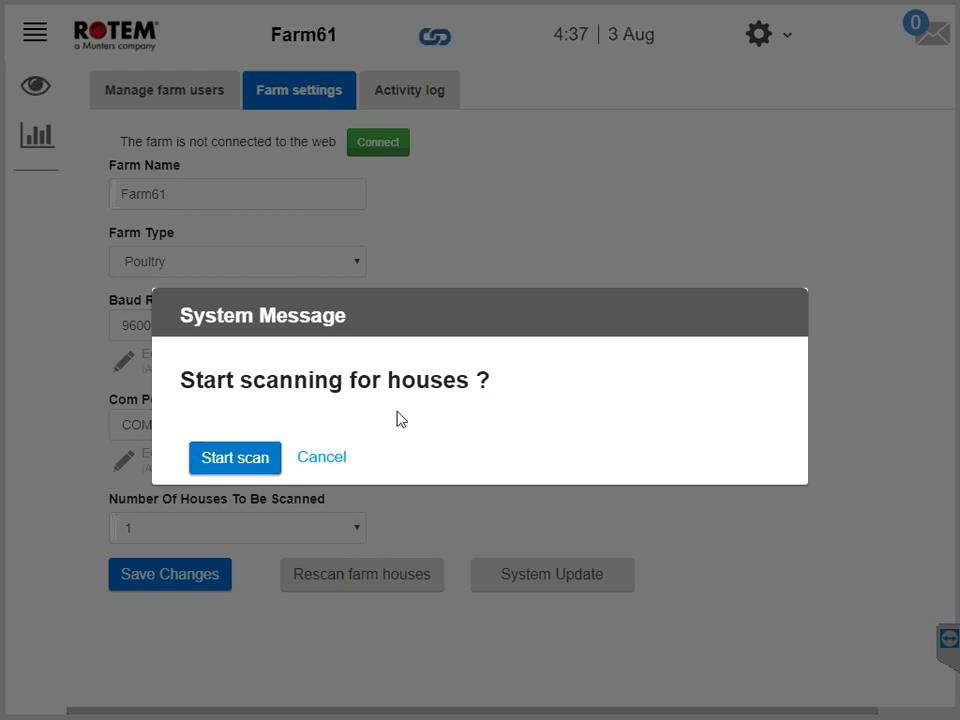
Decline scanning for houses on Farm61.
left_click(320, 460)
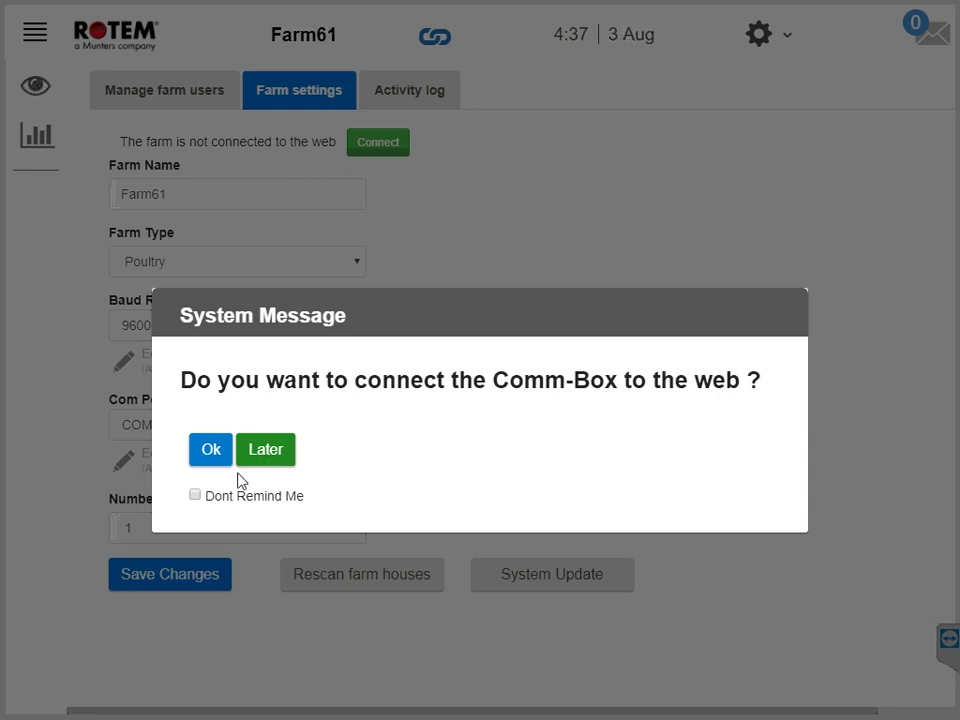
Agree to connect the Comm-Box to the web with reminders left on, and choose to register a new user.
left_click(195, 495)
left_click(195, 495)
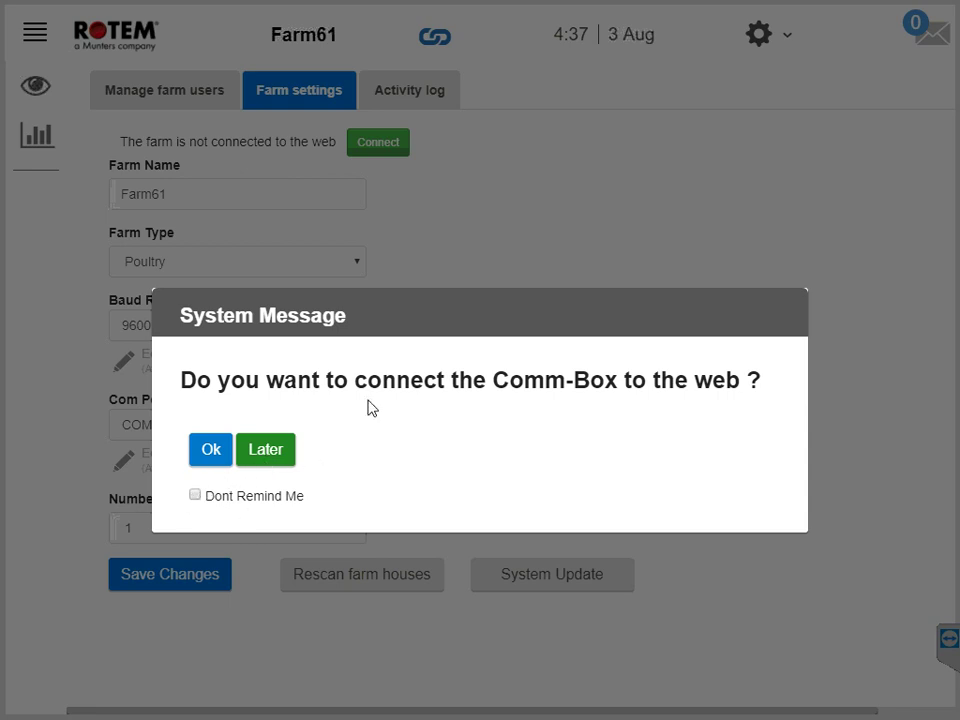
left_click(301, 106)
left_click(210, 449)
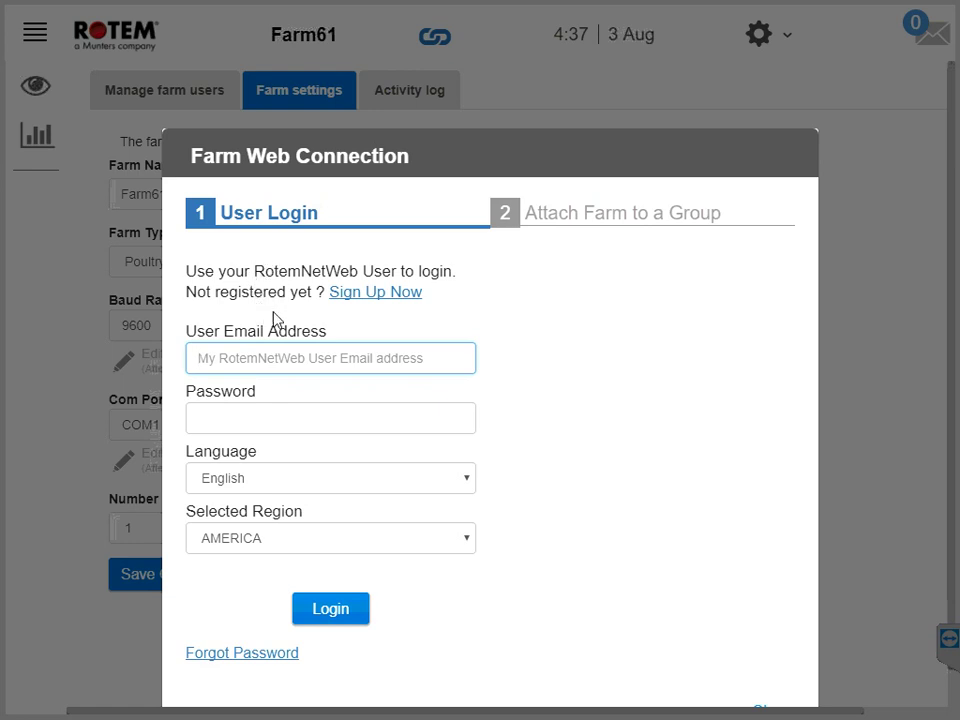
left_click(371, 300)
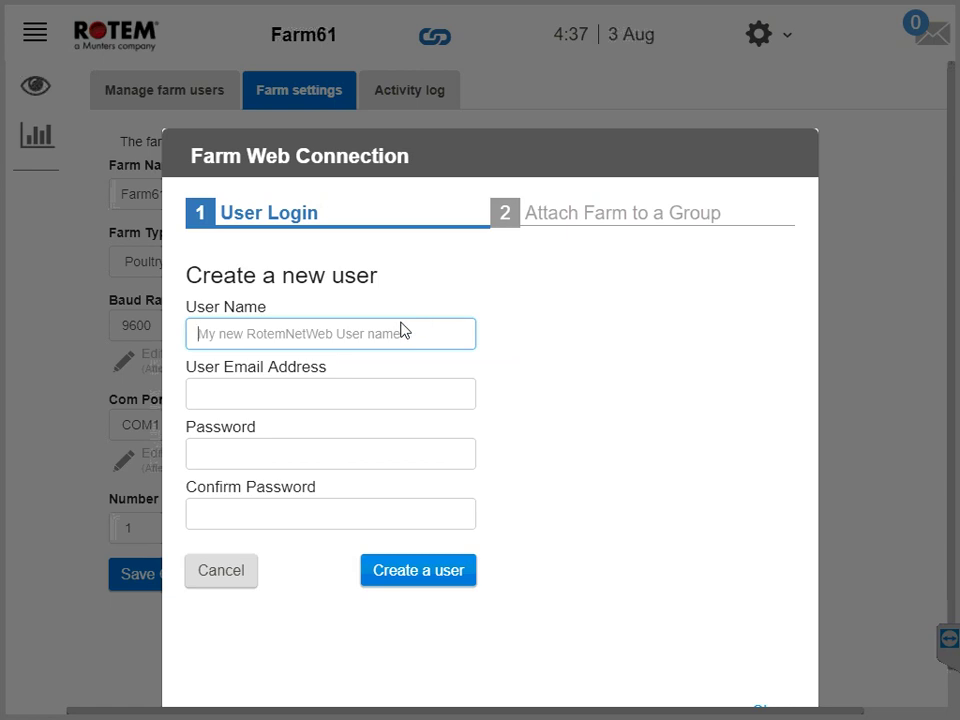
Create the new web user with a user name, e-mail address and confirmed password.
type("Ben")
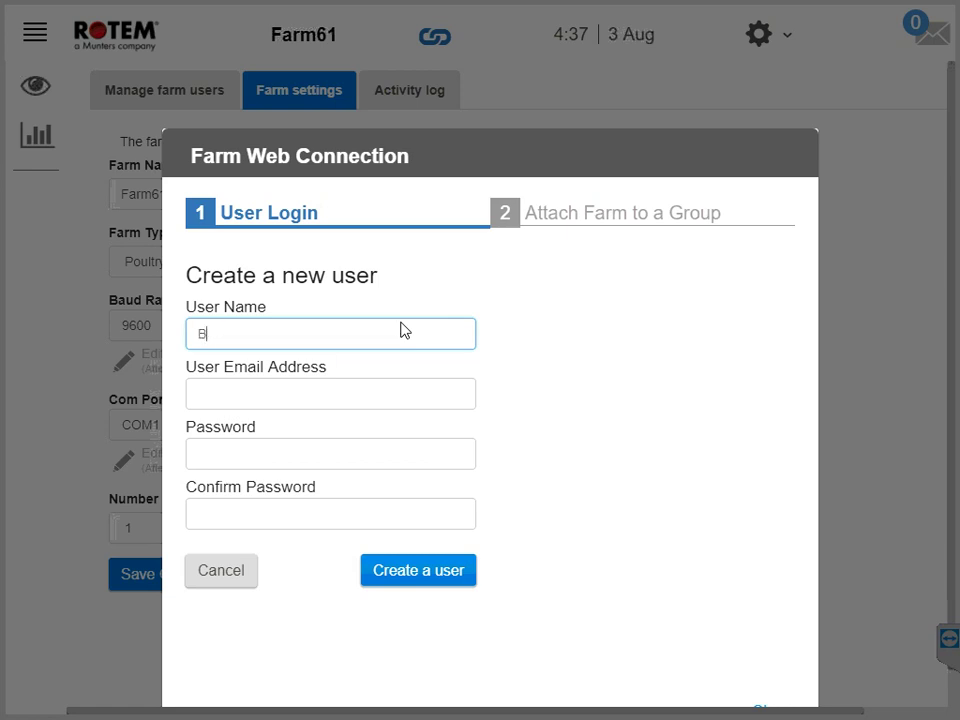
left_click(323, 403)
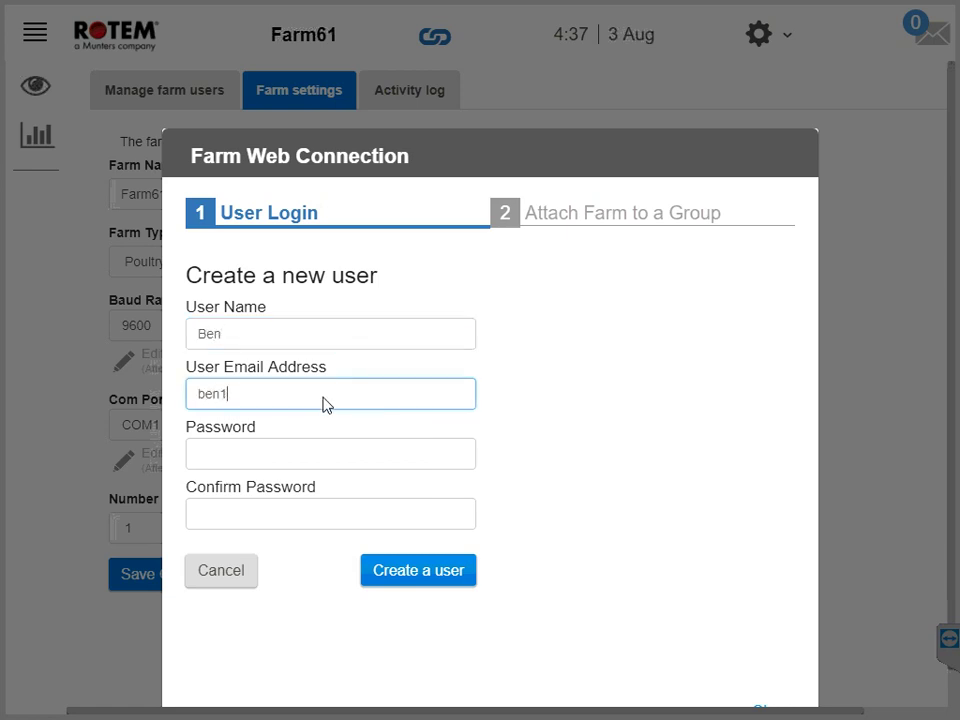
left_click(299, 457)
type("1234")
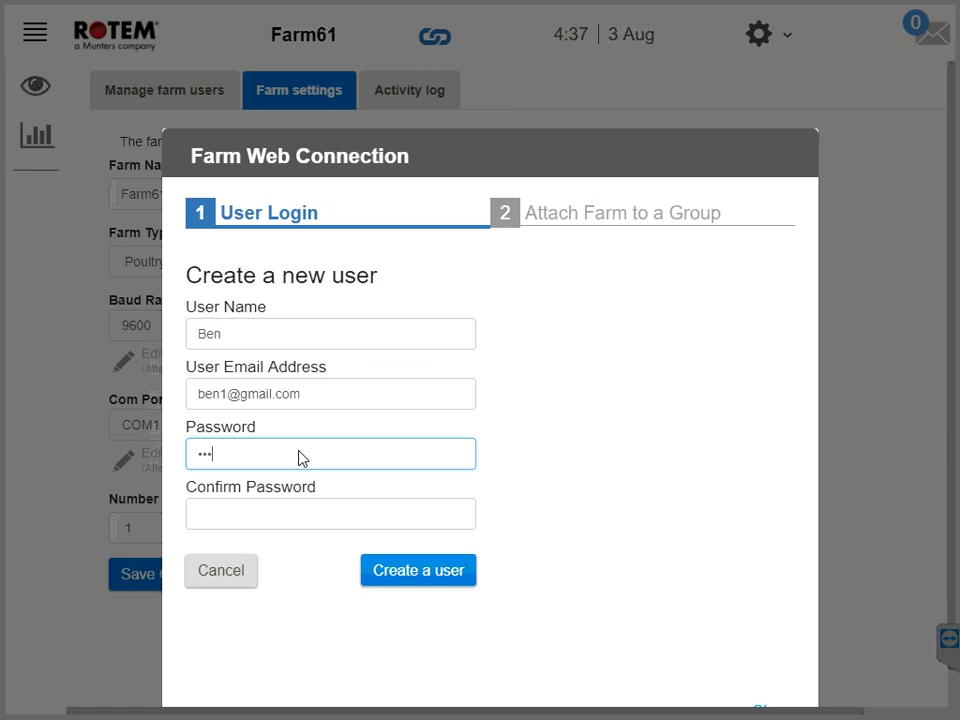
left_click(293, 520)
type("1234")
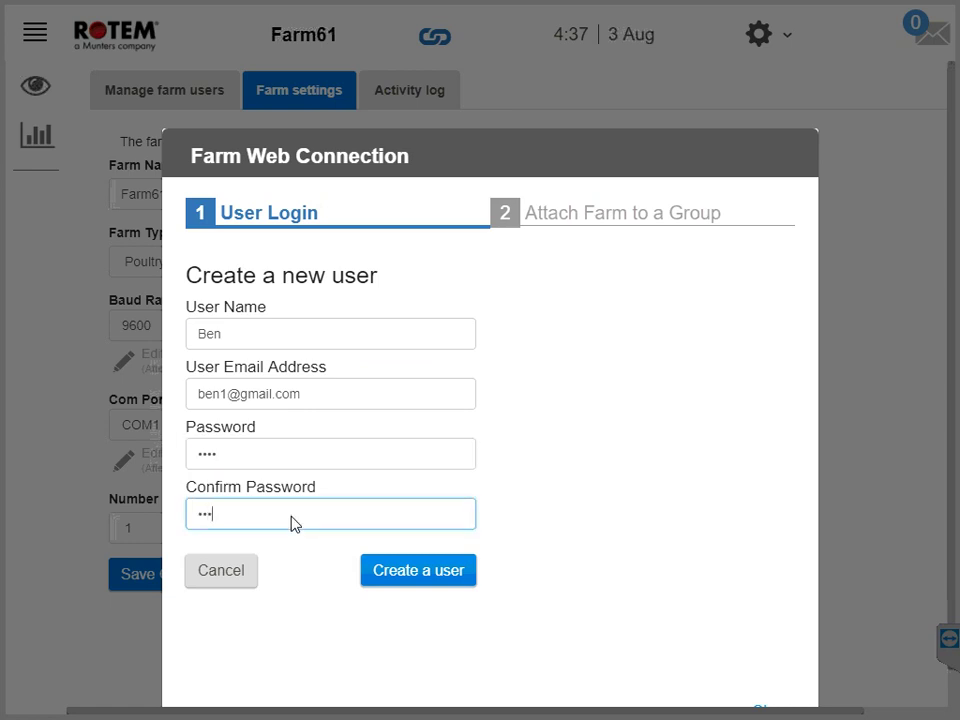
left_click(405, 578)
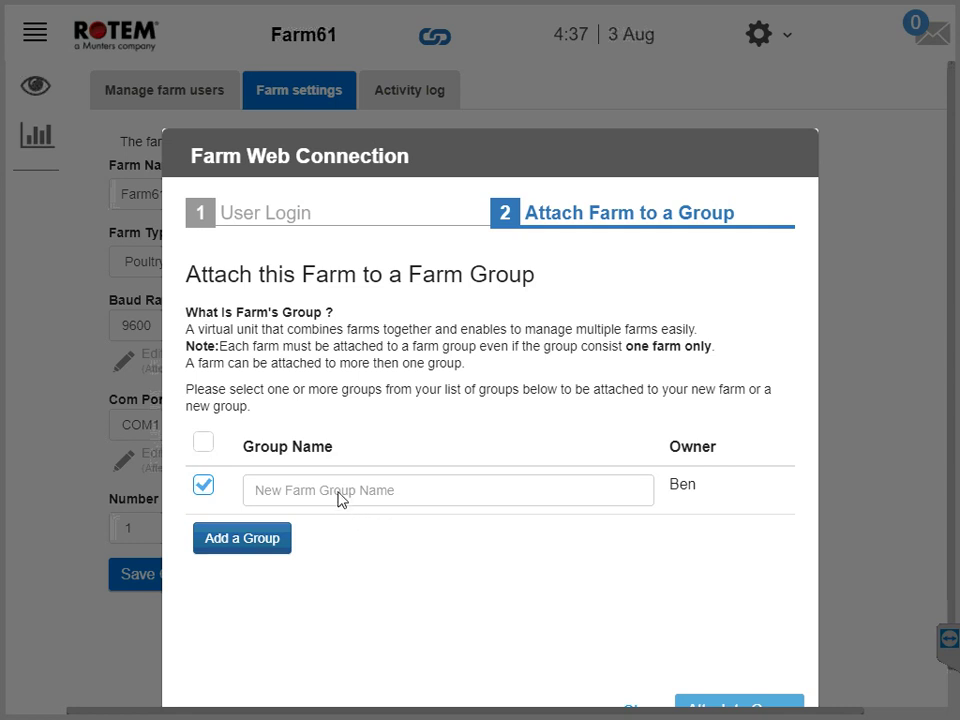
Name the new farm group Northwest, remove the extra empty row, and attach Farm61 to it.
scroll(340, 498, "down", 1)
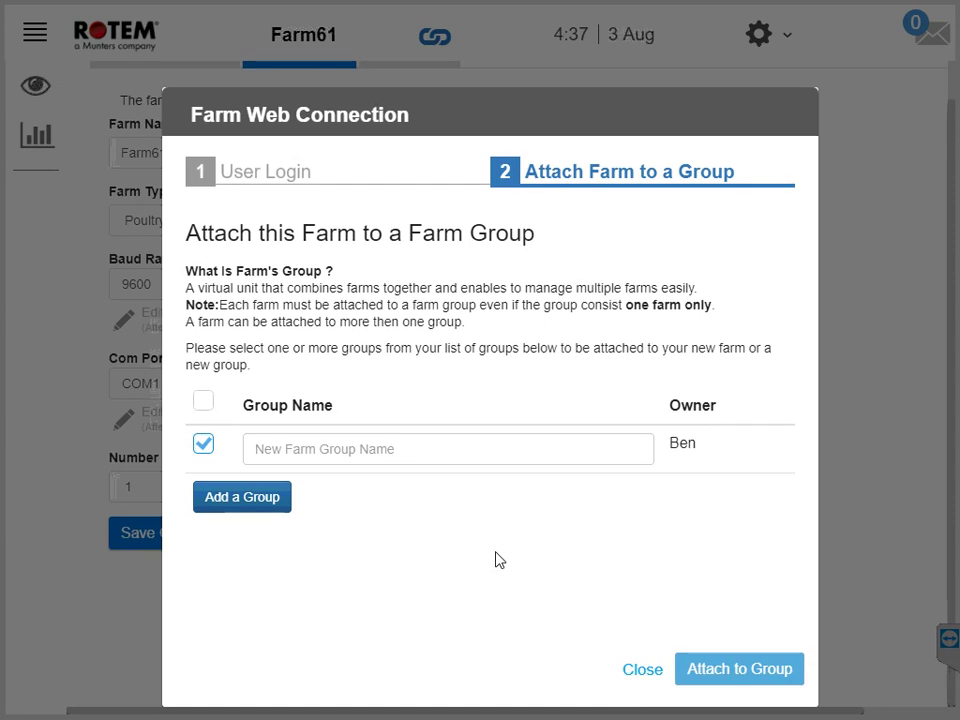
left_click(353, 460)
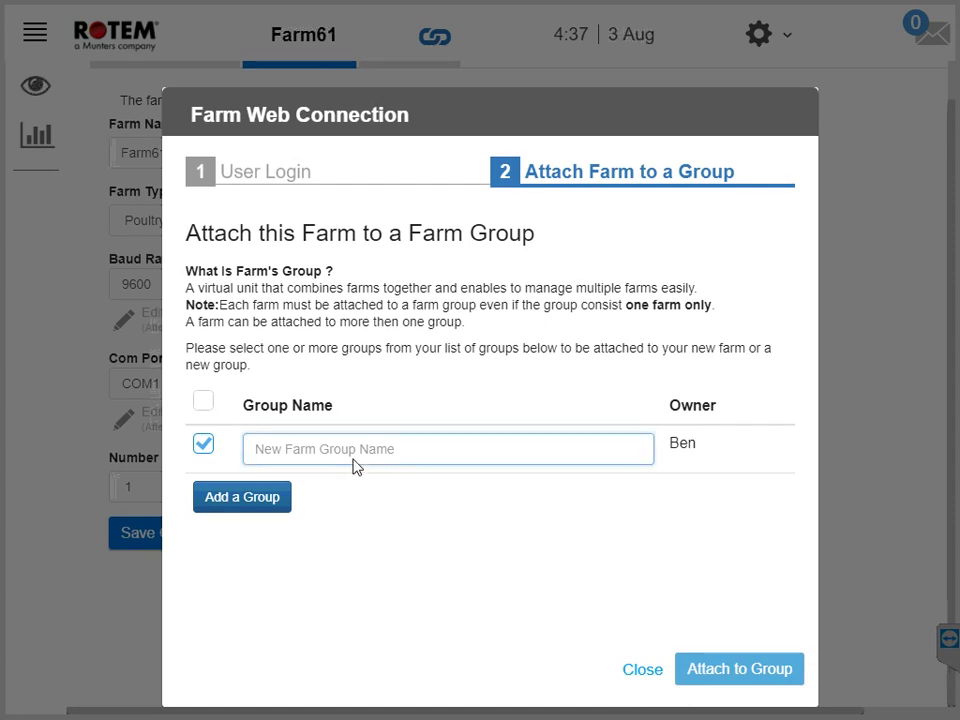
type("No")
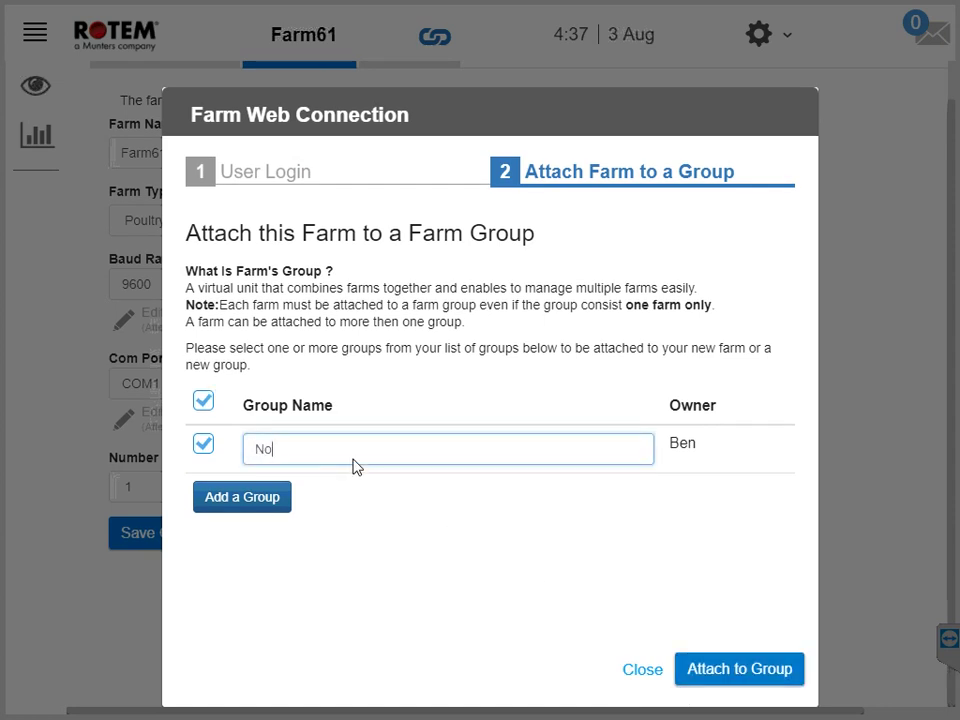
type("rthwest")
left_click(230, 505)
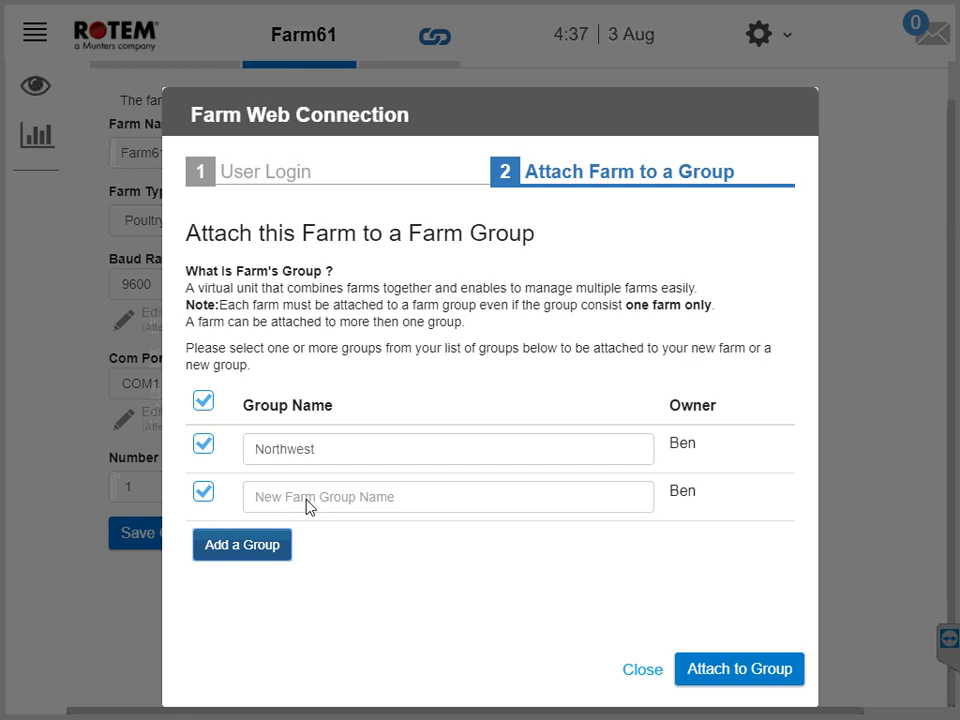
left_click(203, 492)
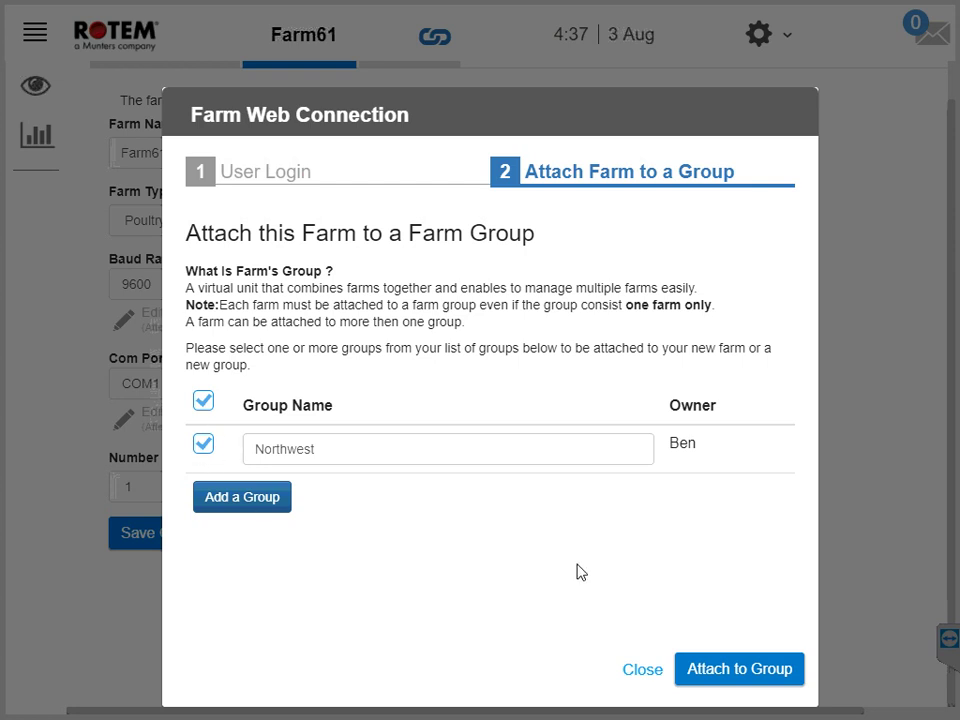
left_click(741, 680)
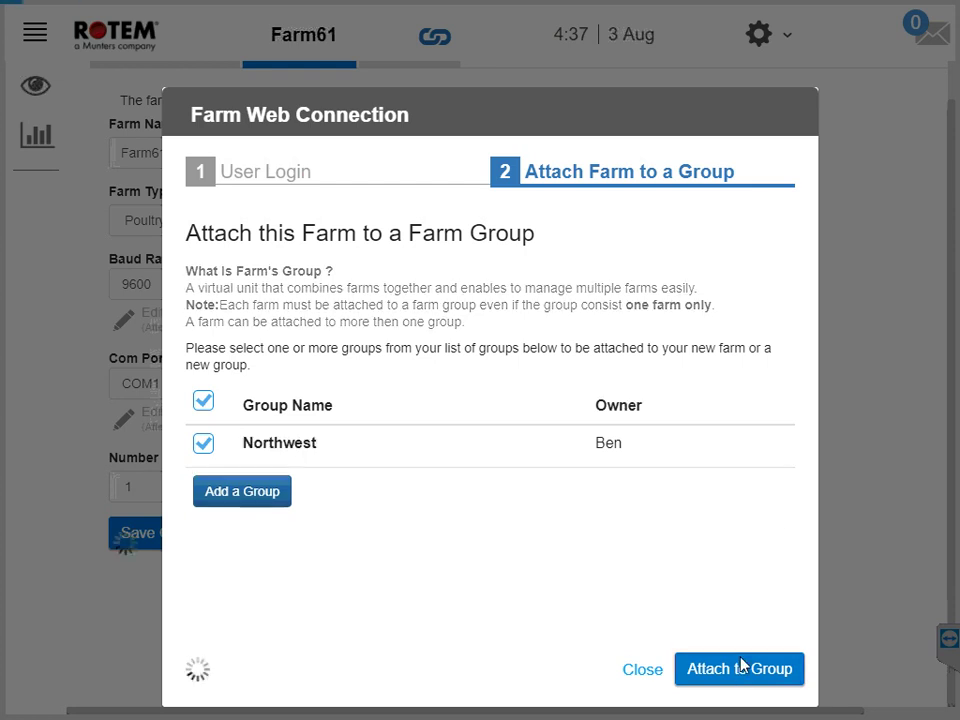